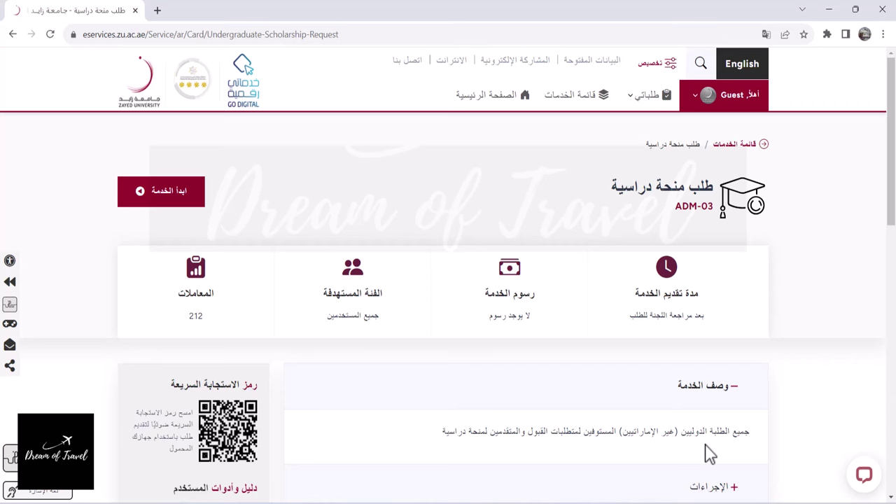
Review the scholarship request service's processing time, fees, target group and description
scroll(891, 140, "down", 2)
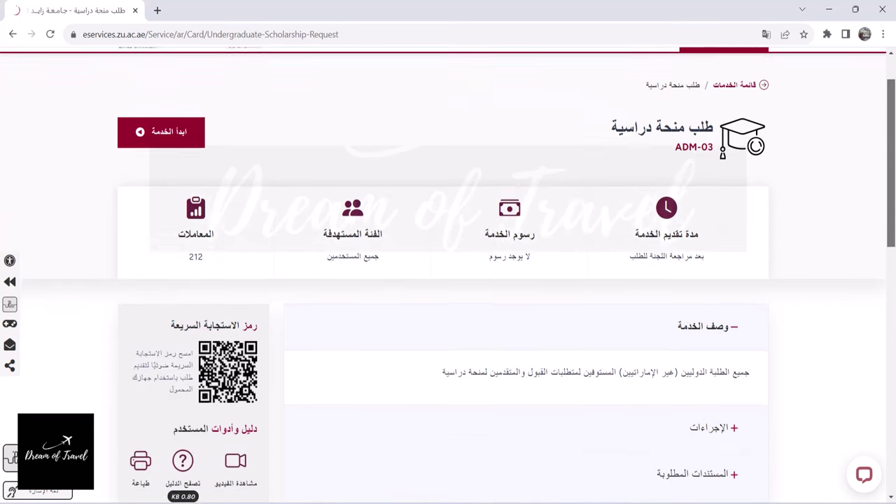
scroll(881, 262, "down", 3)
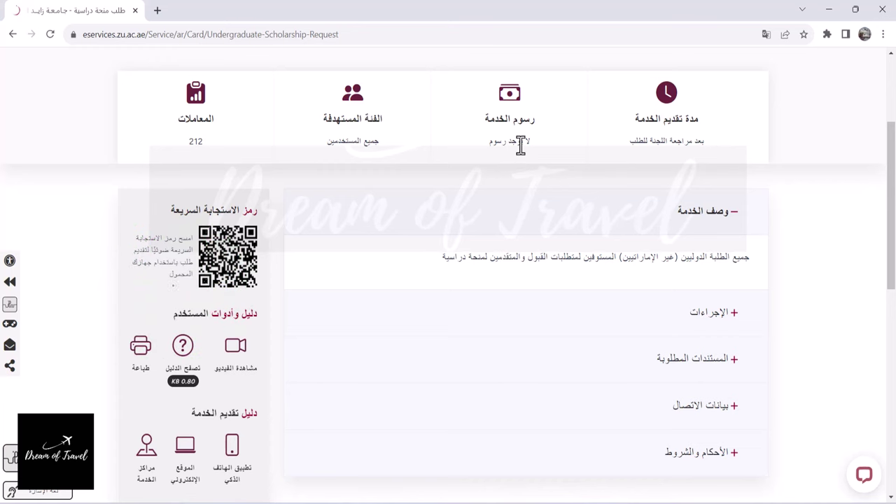
scroll(521, 143, "up", 2)
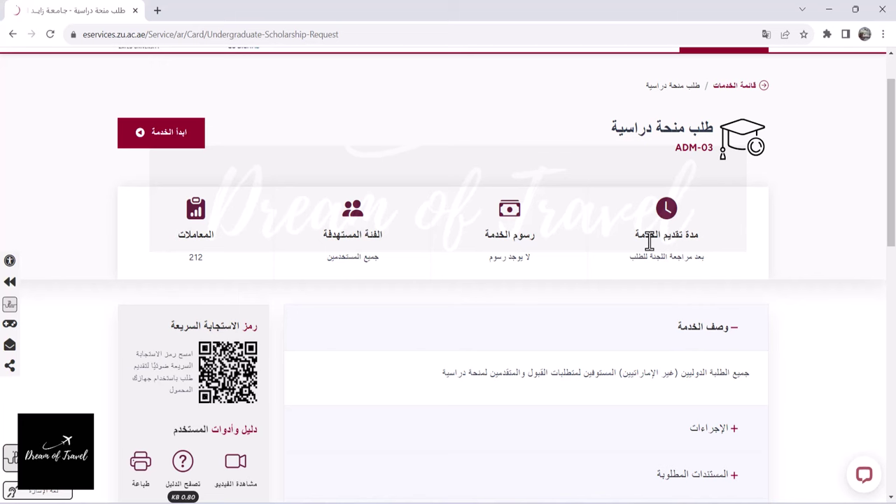
scroll(812, 236, "up", 2)
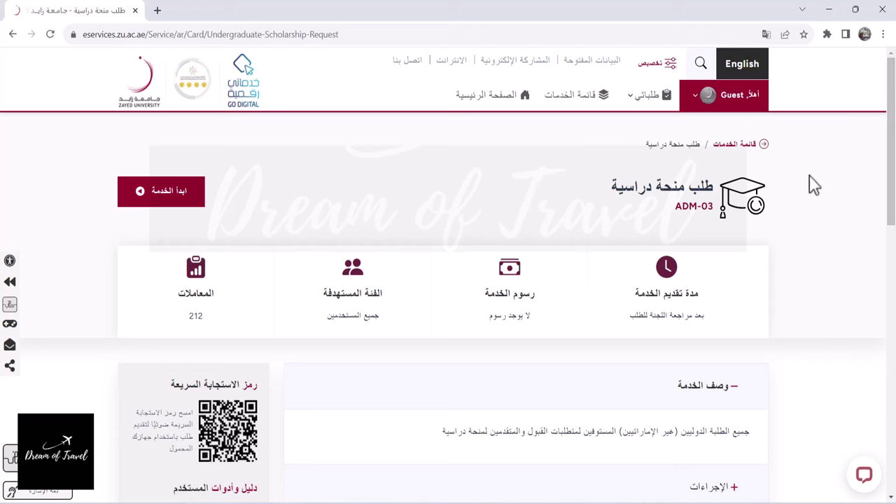
Go to the university's home page and open the full listing of colleges, centers and institutes
left_click(503, 98)
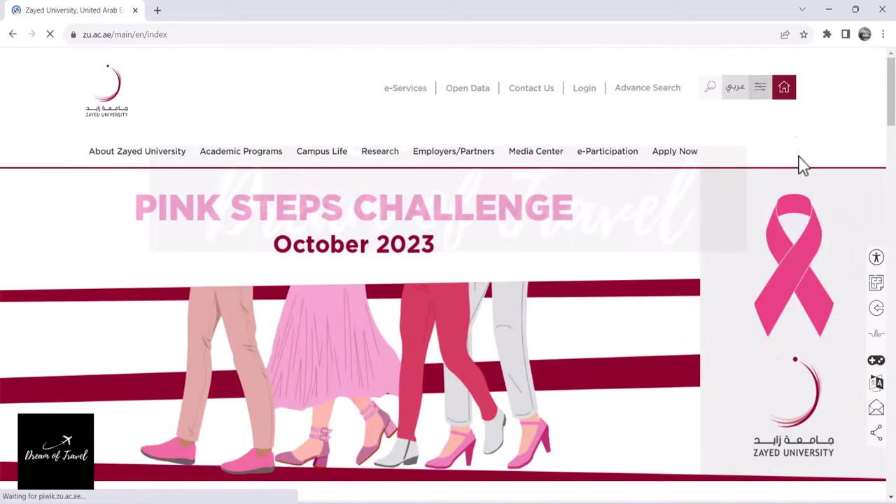
left_click_drag(892, 95, 893, 248)
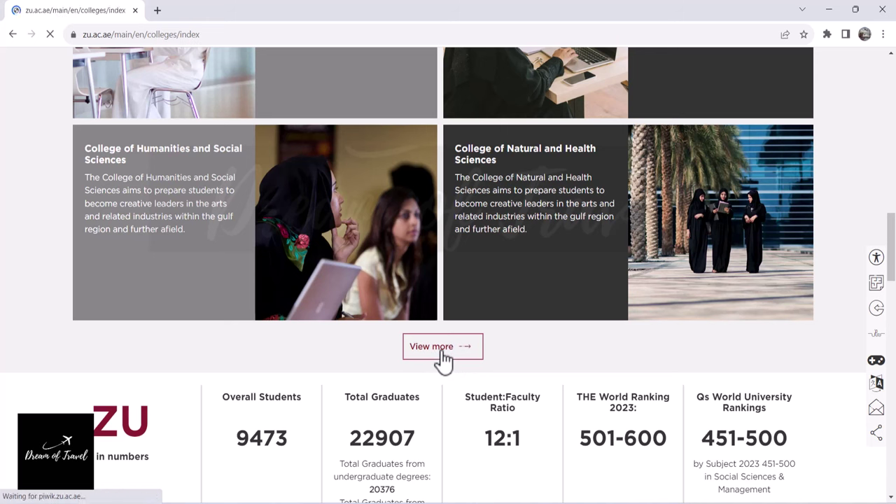
left_click(443, 359)
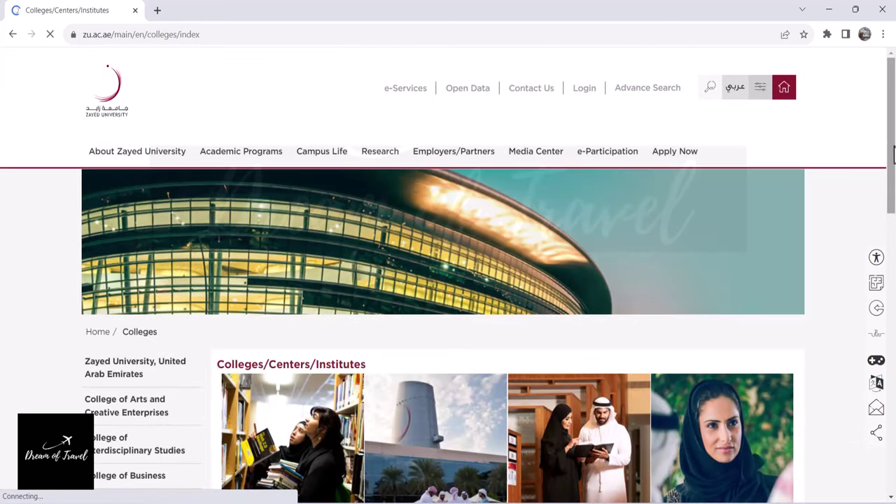
Examine the programs offered by the College of Business and the College of Natural and Health Sciences
scroll(168, 320, "down", 5)
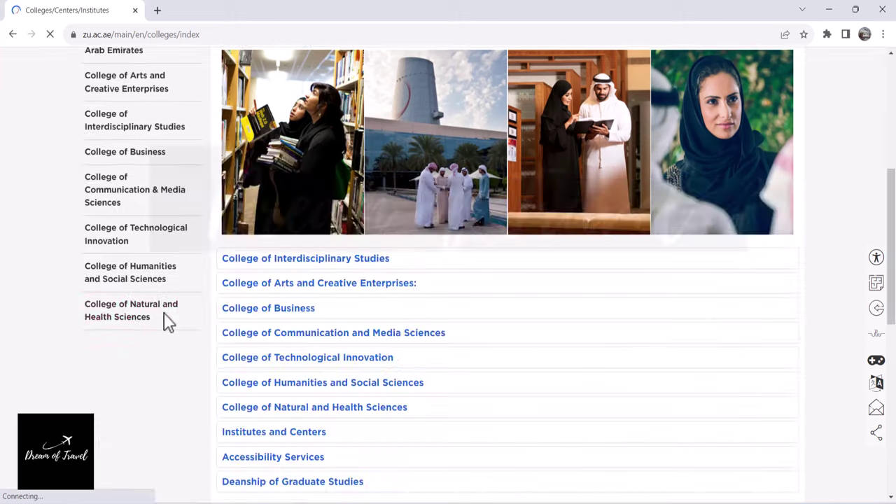
left_click(287, 311)
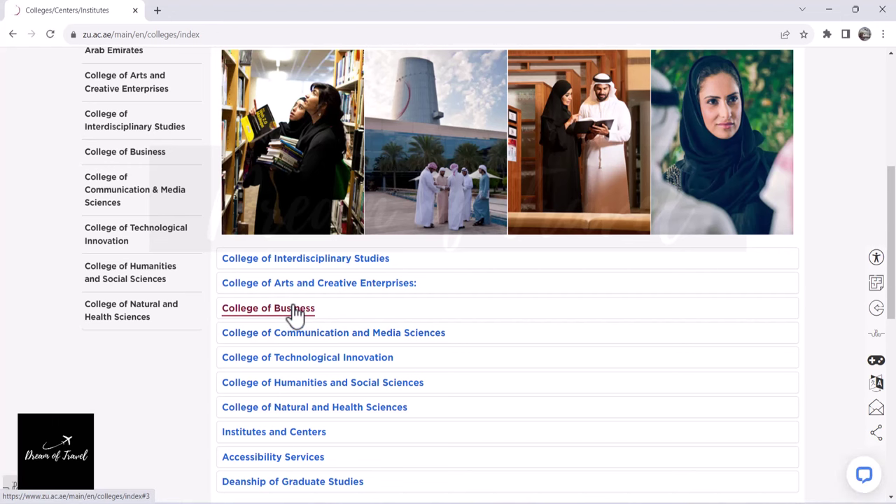
left_click(296, 313)
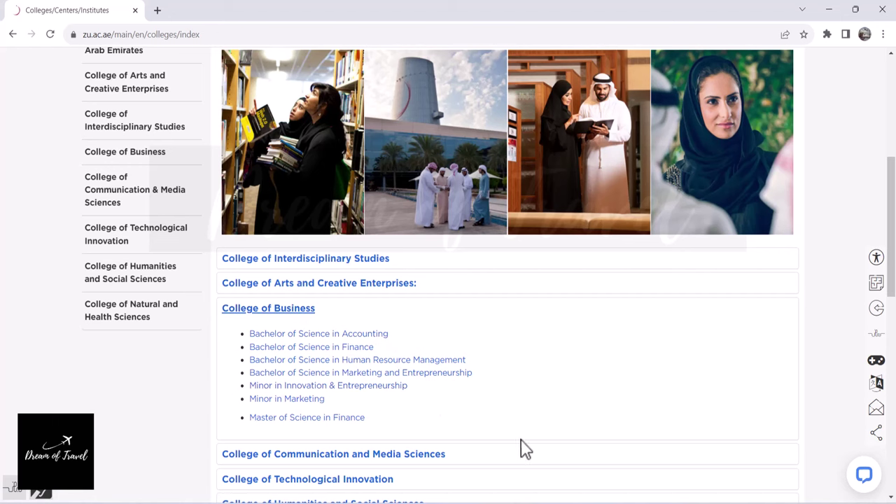
scroll(389, 324, "down", 2)
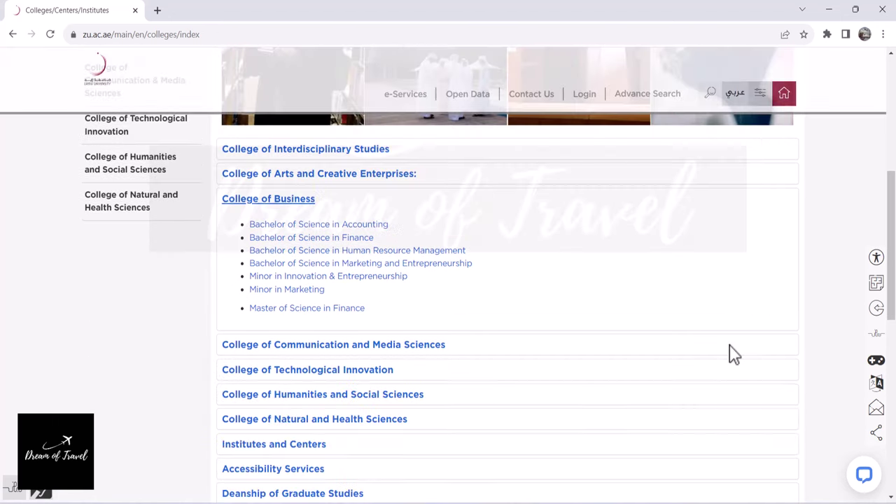
left_click(378, 421)
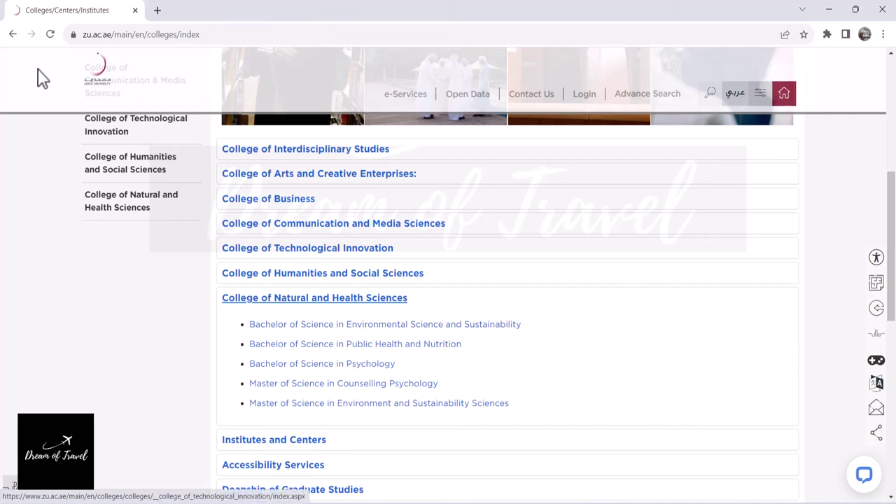
Return to the university's e-services list and start the scholarship request service (طلب منحة دراسية)
left_click(13, 36)
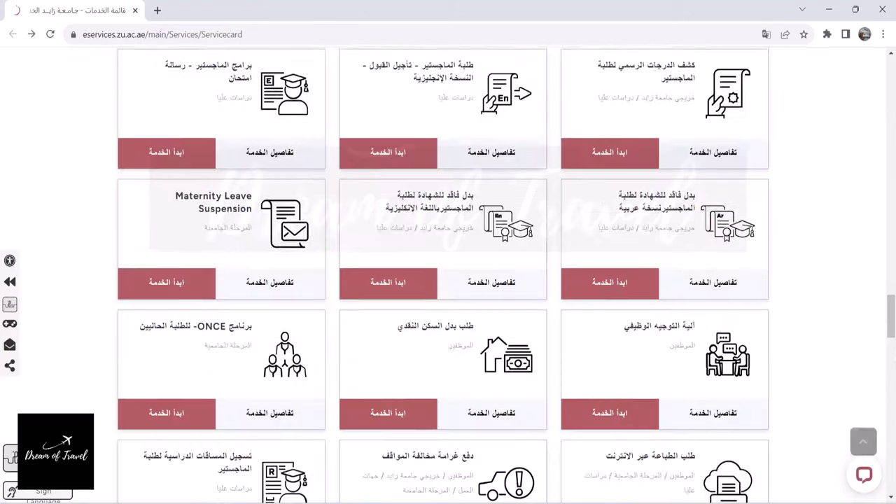
scroll(893, 434, "down", 5)
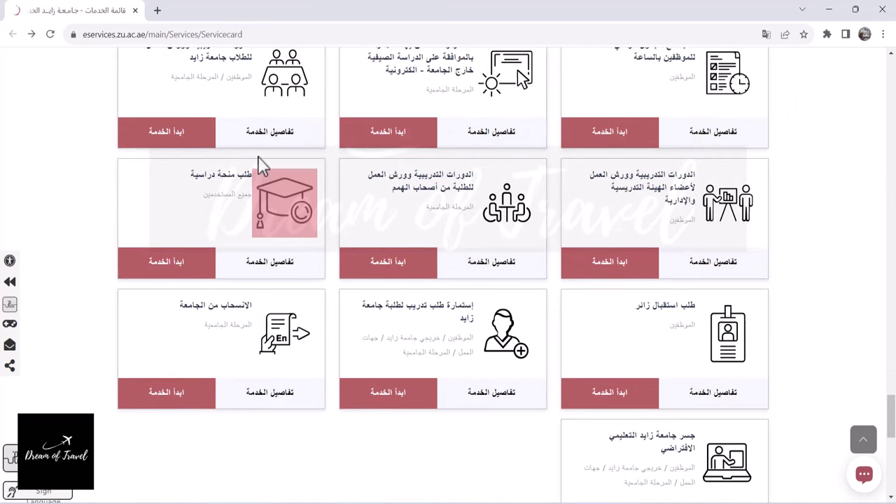
left_click(178, 263)
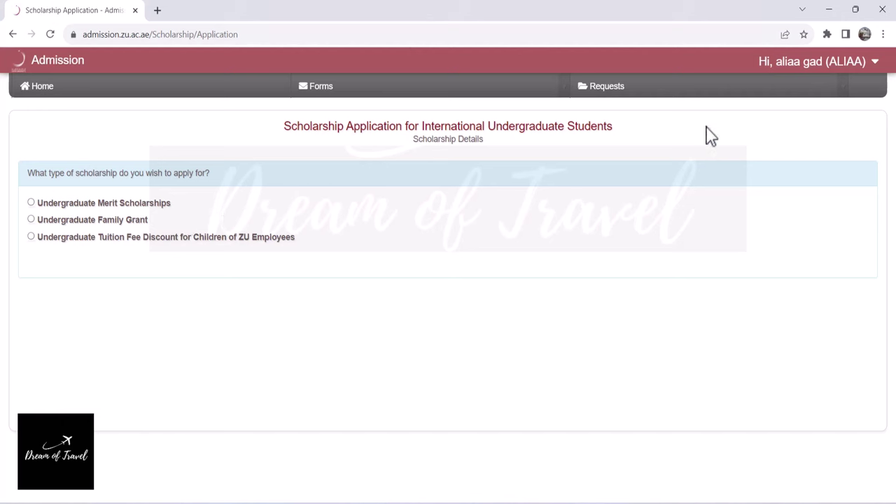
Log out of the admission account and open the registration form for a new personal ZU account
mouse_move(806, 70)
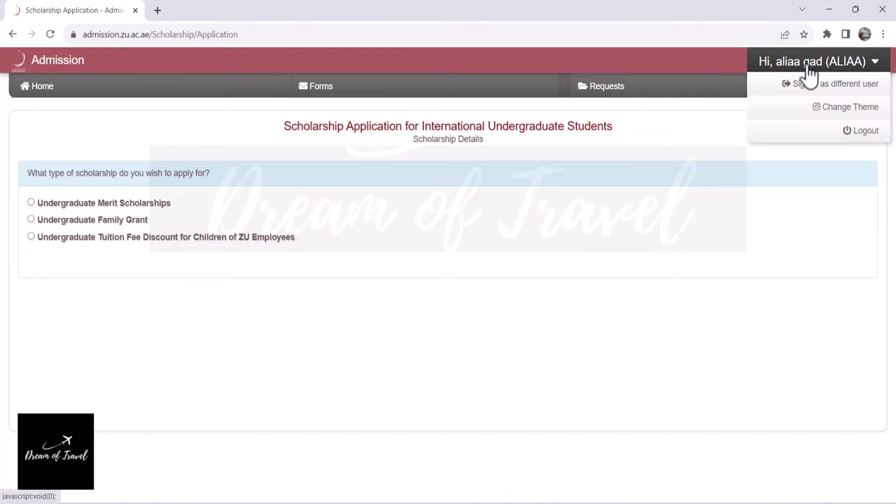
left_click(848, 136)
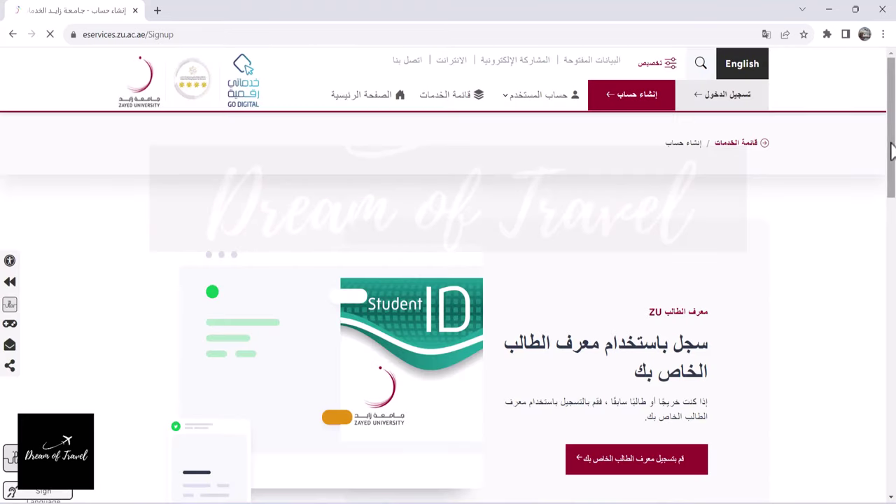
scroll(894, 144, "down", 1)
left_click_drag(893, 138, 894, 269)
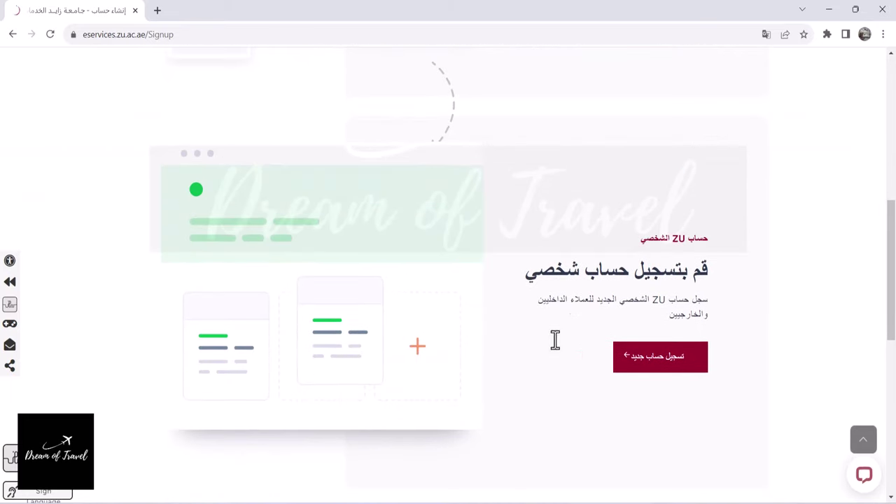
left_click(658, 359)
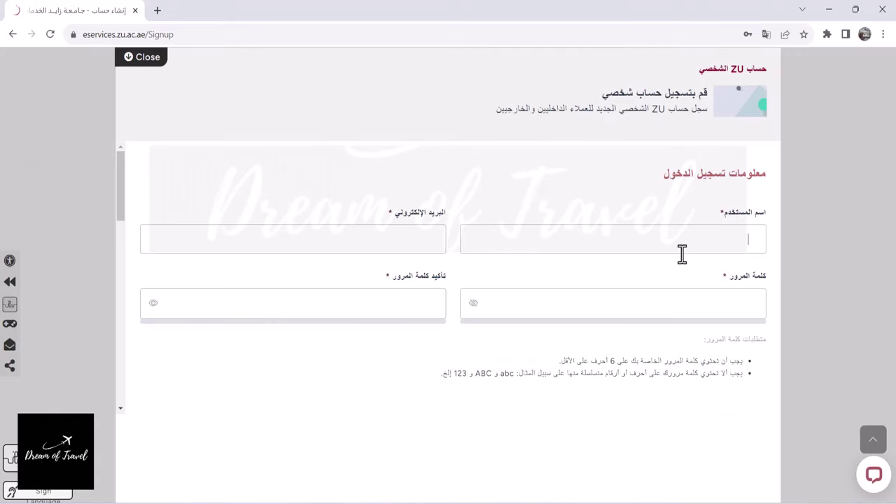
Fill in the username and password on the registration form and list the choices for the first security question
left_click(354, 243)
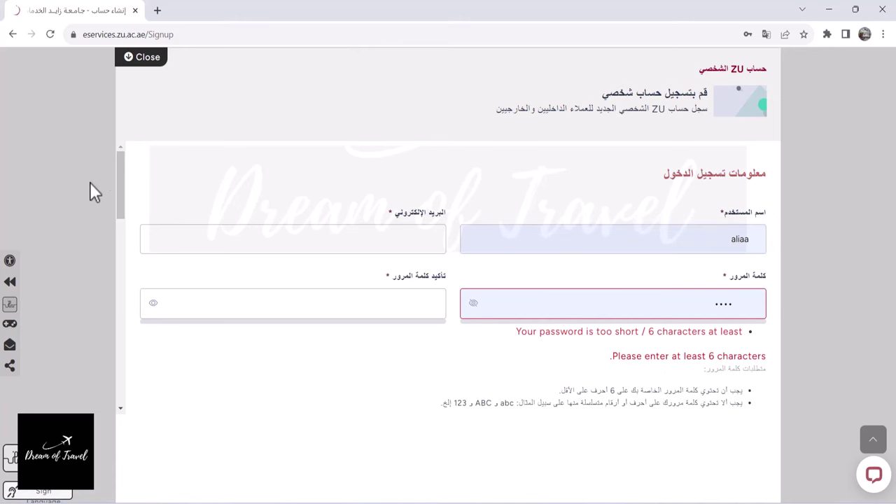
left_click_drag(124, 184, 148, 258)
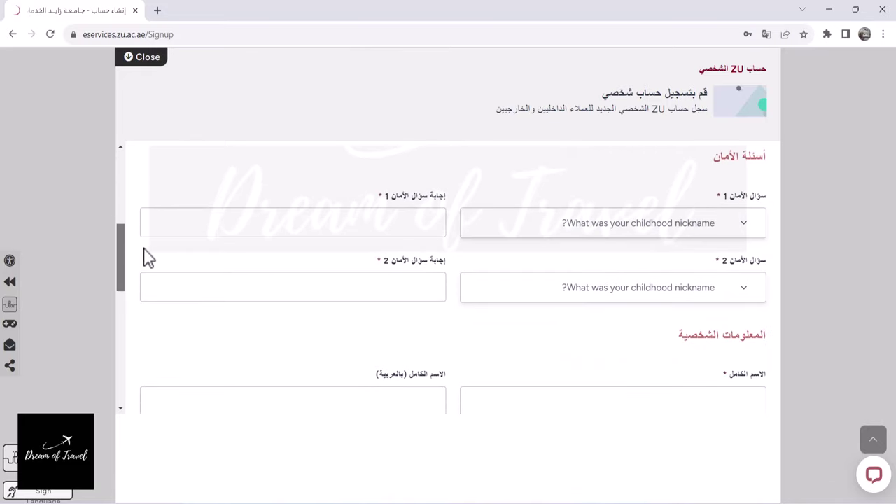
left_click(742, 229)
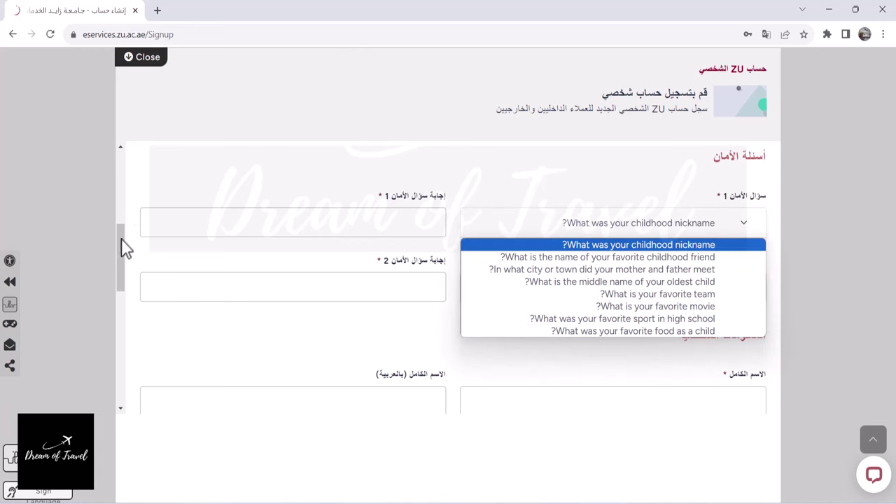
Go through the personal information, contact and address fields and complete the reCAPTCHA check
left_click_drag(125, 247, 125, 265)
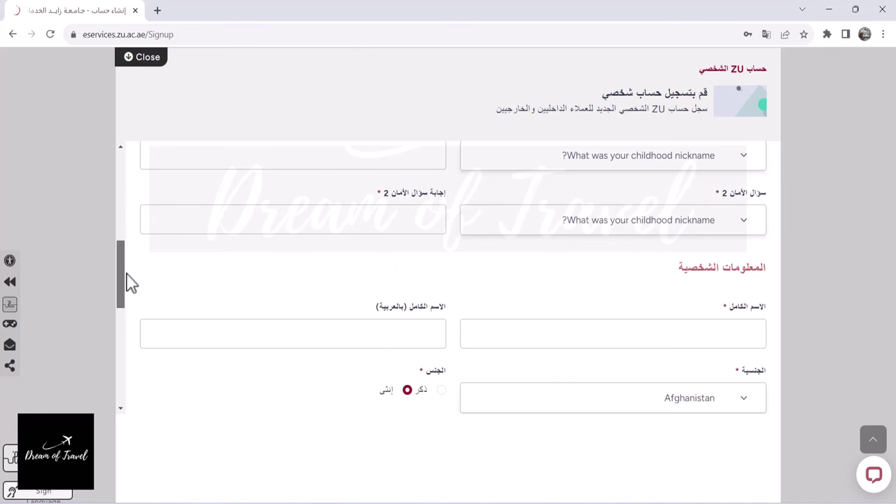
left_click_drag(116, 276, 121, 291)
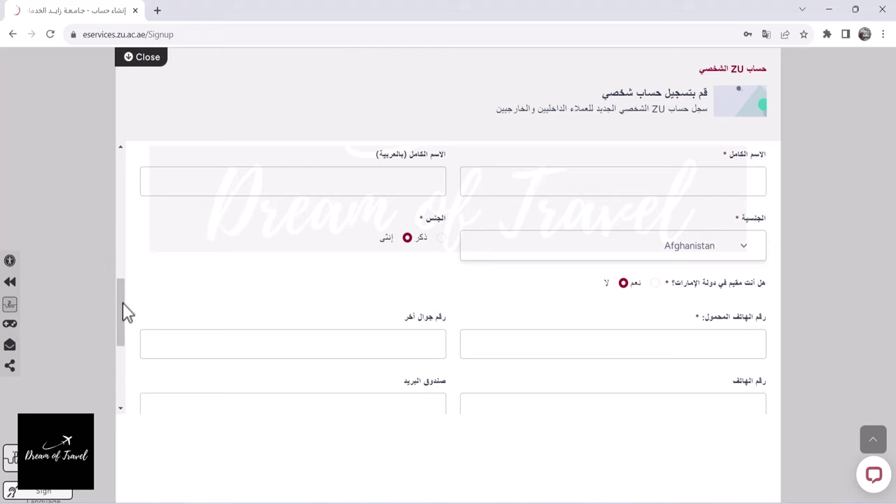
left_click_drag(116, 308, 203, 367)
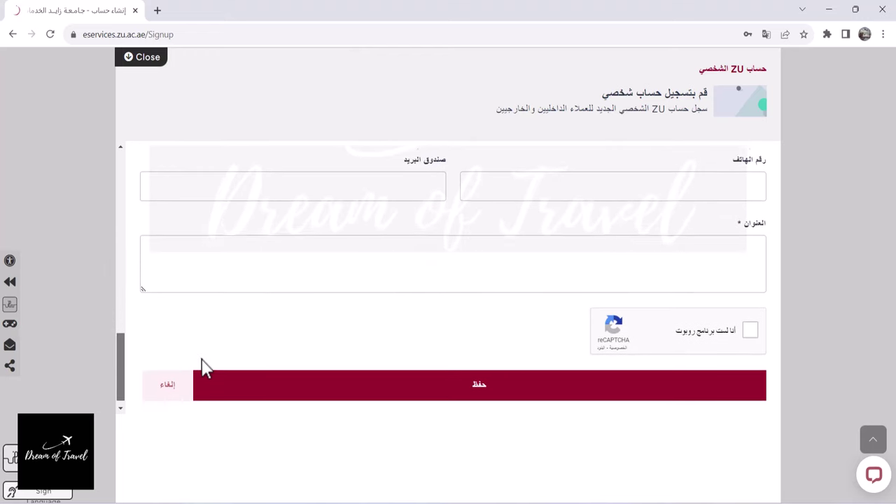
left_click(755, 326)
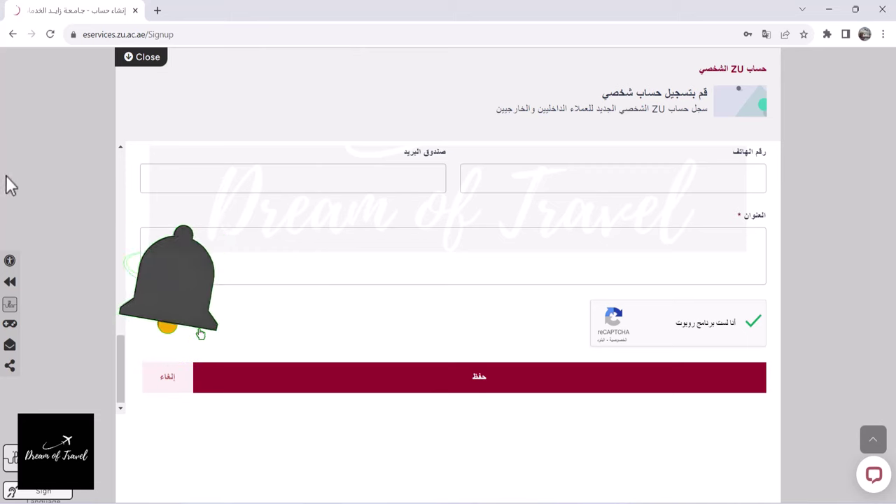
Return to the Admission login page and sign in with the account's username and password
left_click(11, 34)
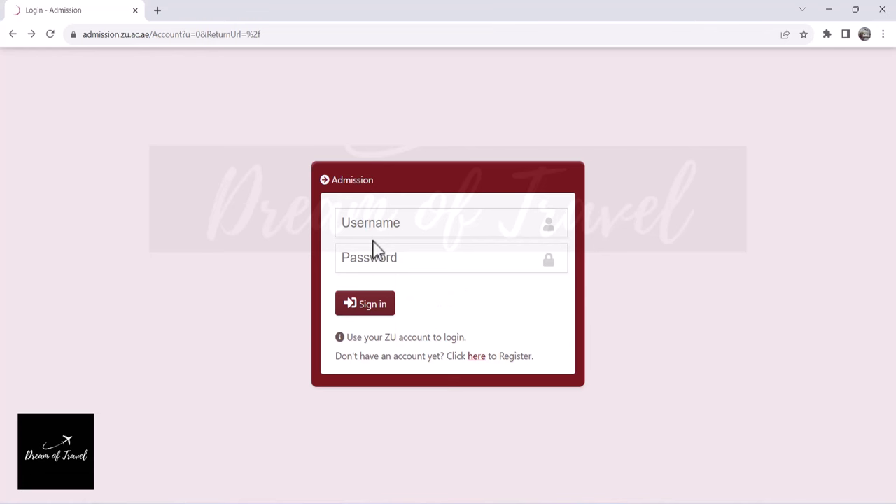
left_click(377, 306)
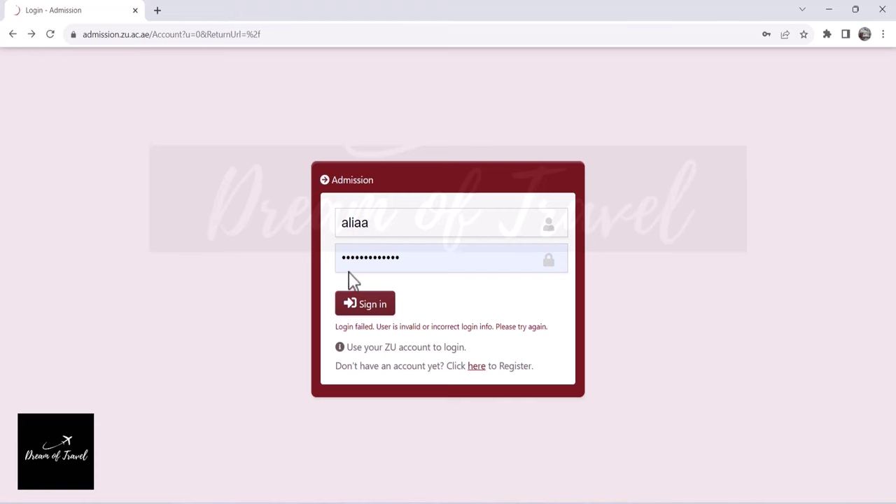
left_click(375, 311)
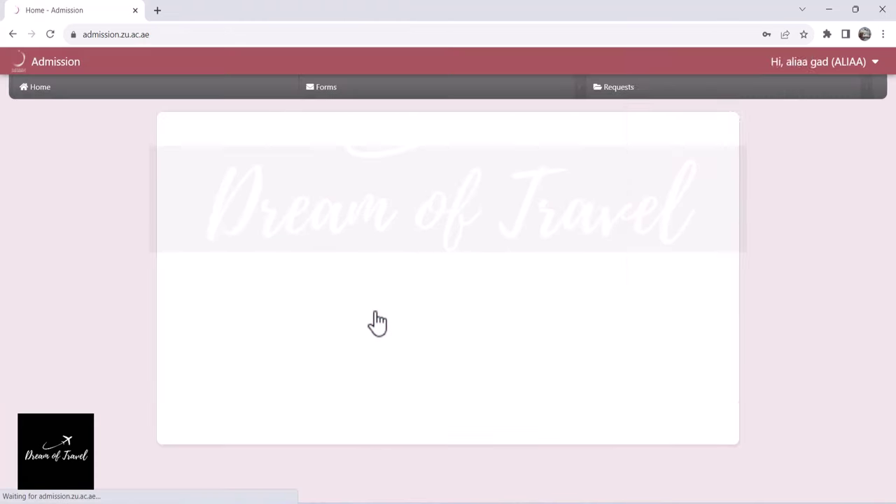
Open the Scholarship For International Student form and choose Undergraduate Merit Scholarships as the scholarship type
left_click(709, 214)
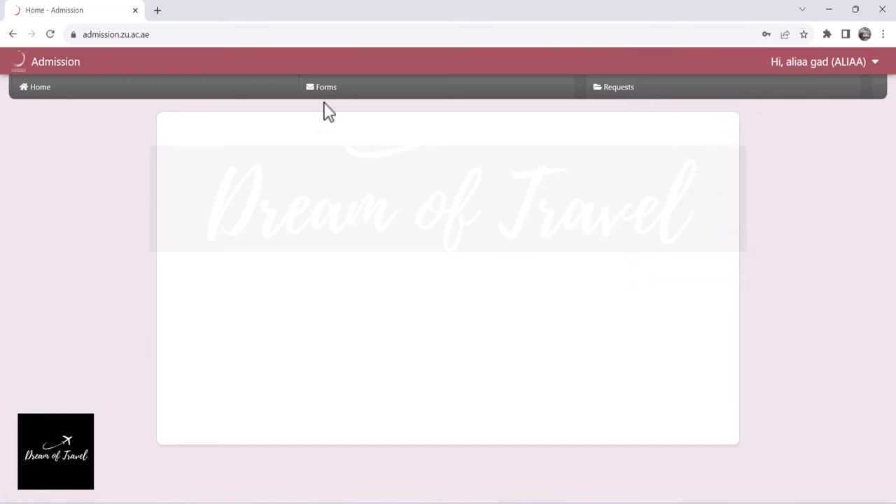
mouse_move(393, 92)
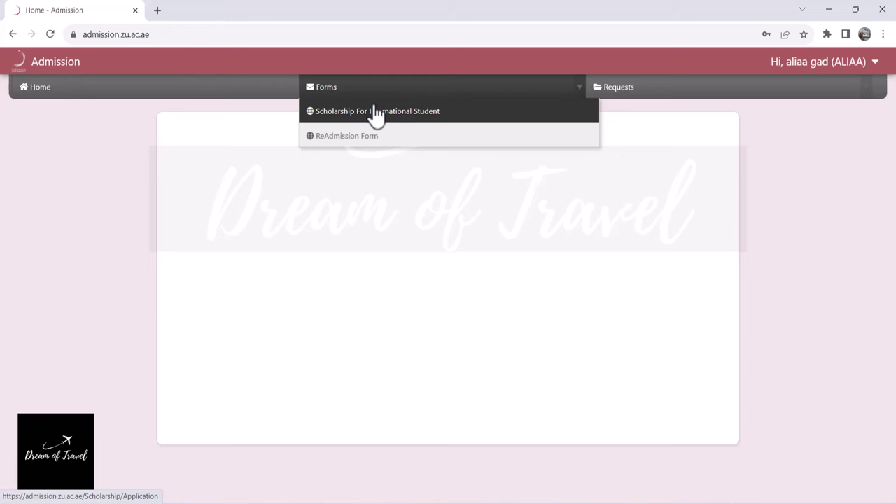
left_click(376, 118)
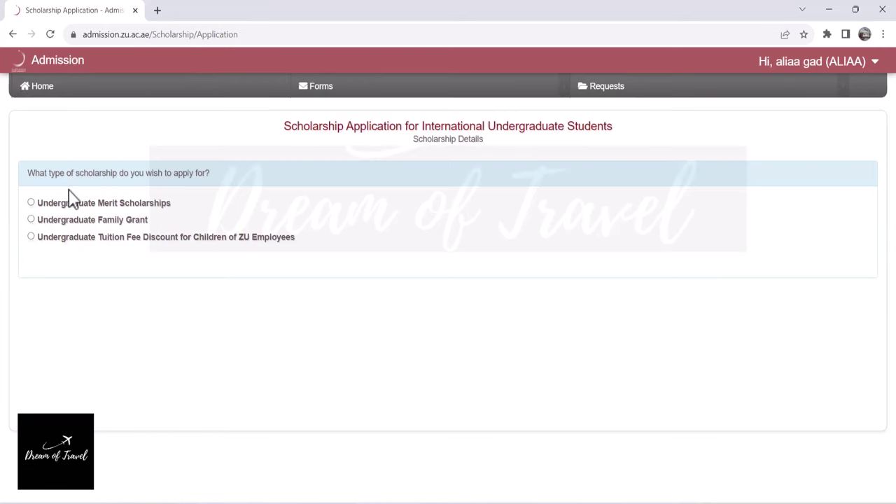
left_click(32, 203)
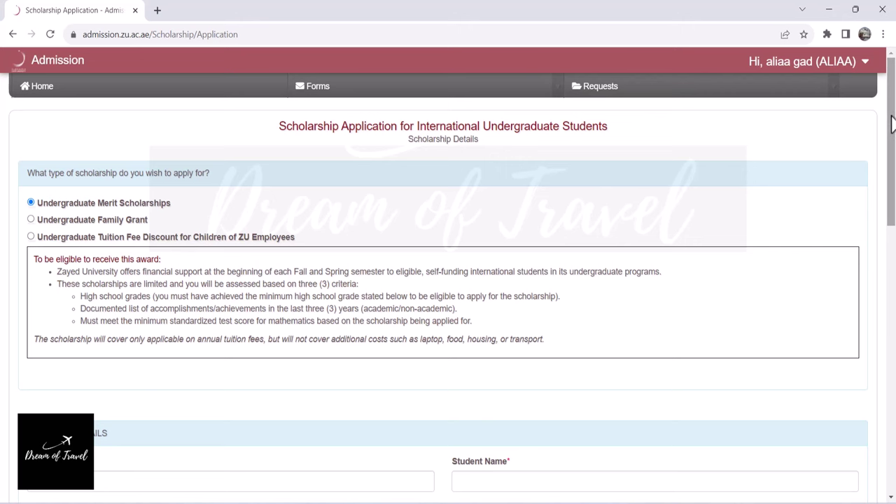
Go through the Personal Details fields of the scholarship application, including student name, student ID and mobile
left_click_drag(893, 122, 806, 166)
left_click_drag(889, 112, 889, 182)
scroll(527, 203, "down", 2)
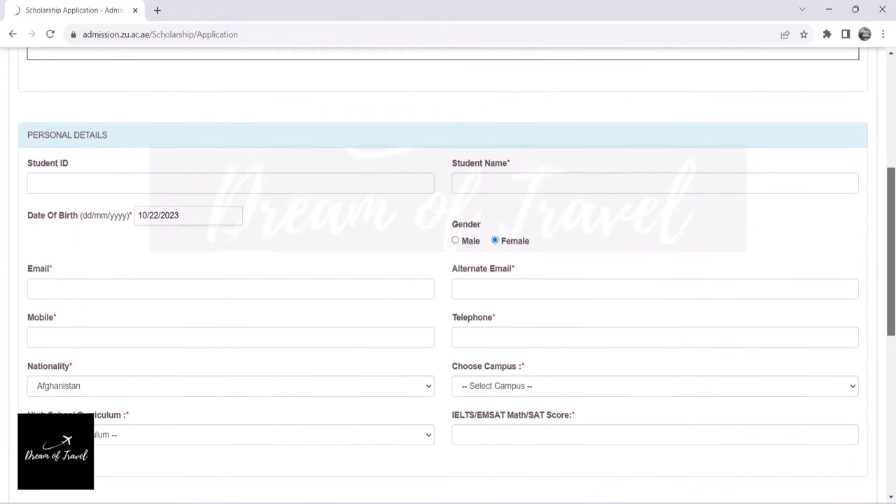
left_click(520, 184)
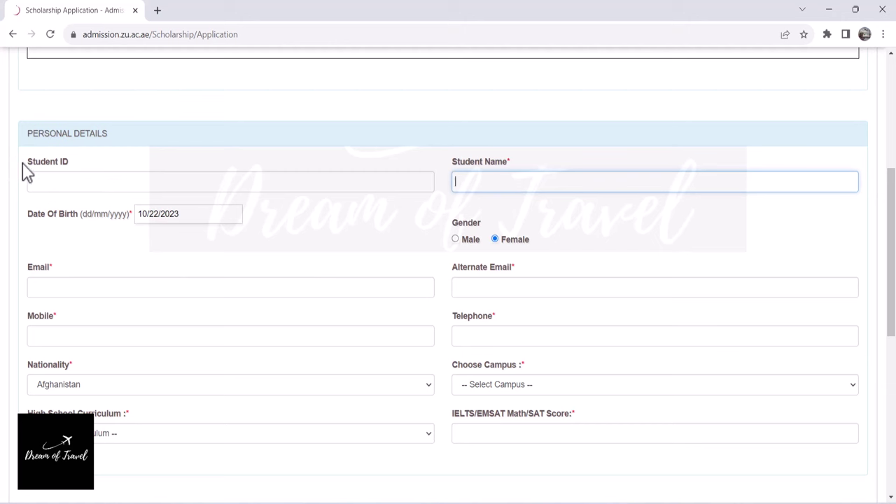
left_click(63, 181)
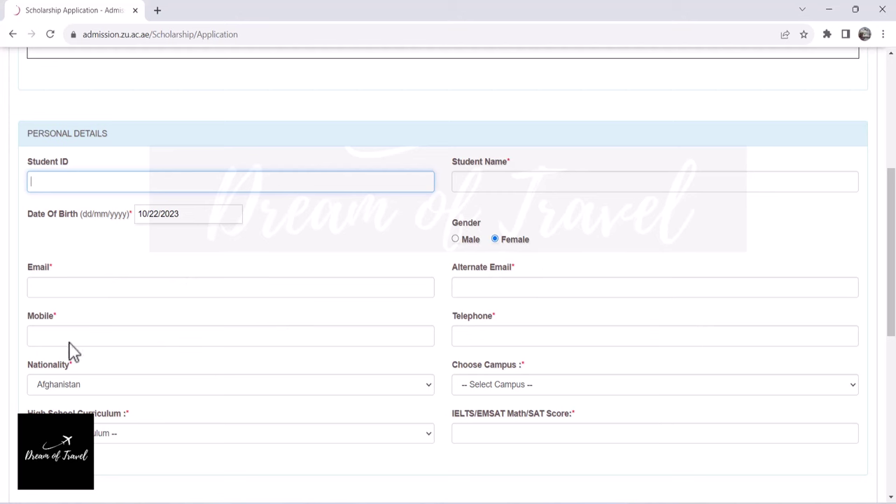
left_click(90, 337)
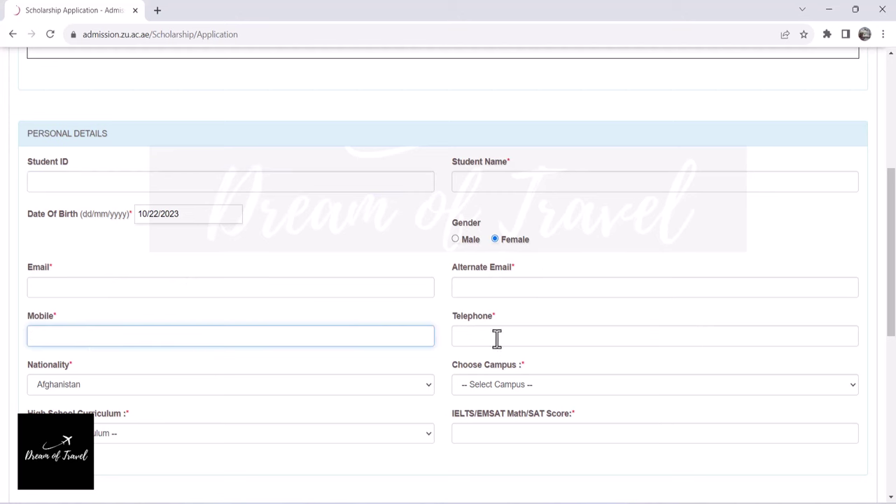
scroll(890, 280, "down", 2)
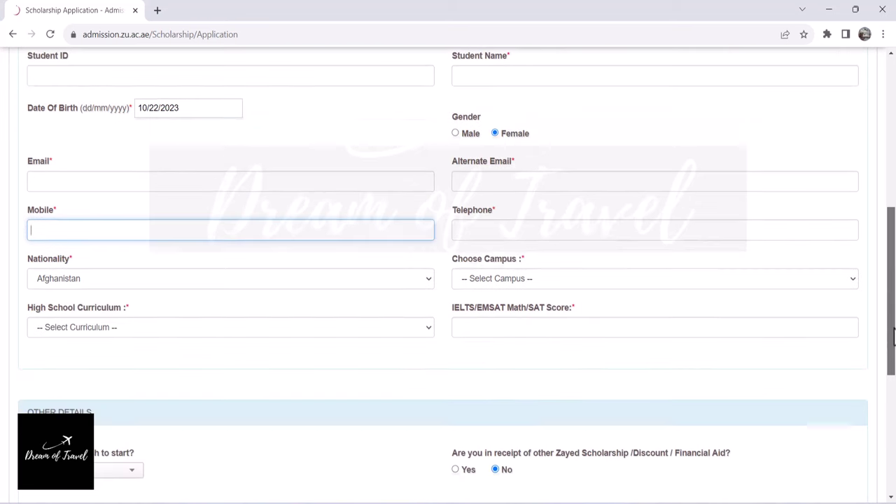
left_click(492, 312)
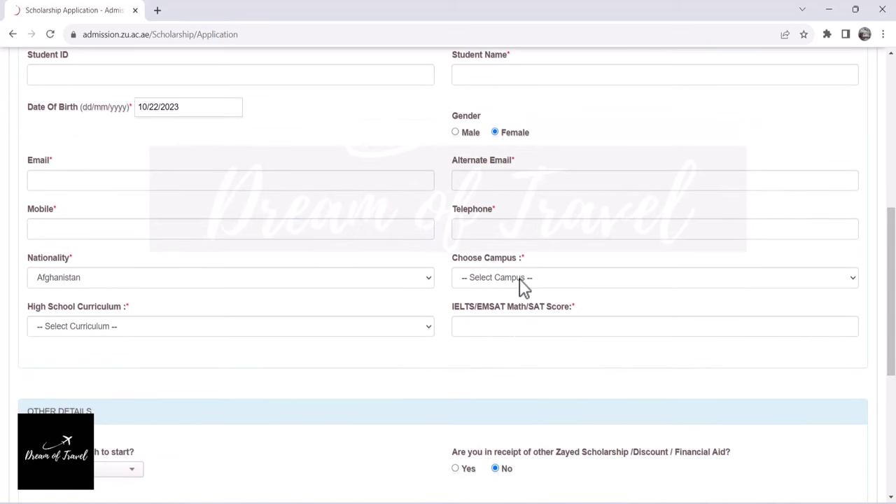
List the campus choices and set the high school curriculum to International Baccalaureate Diploma (IBDP)
left_click(524, 283)
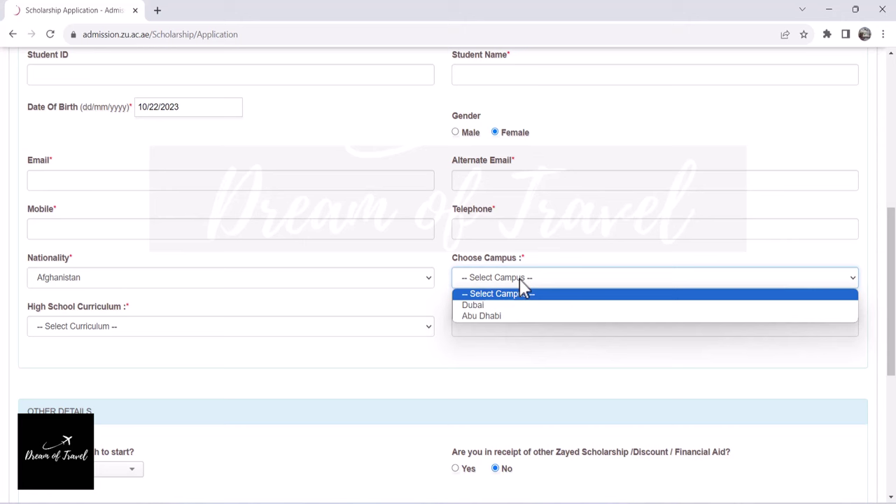
left_click(390, 365)
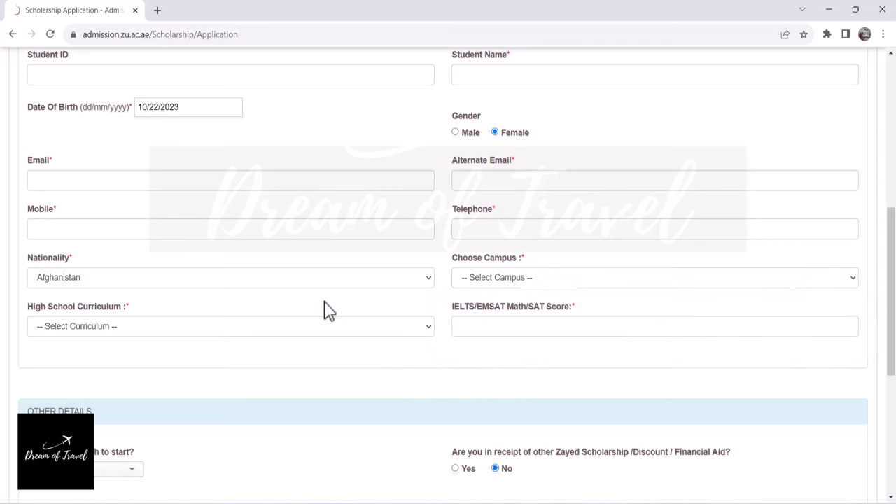
left_click(334, 327)
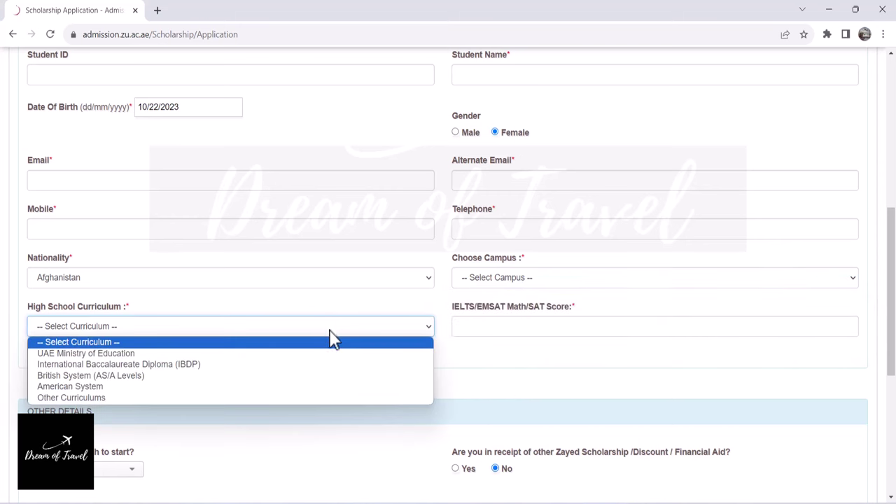
left_click(301, 365)
left_click(287, 328)
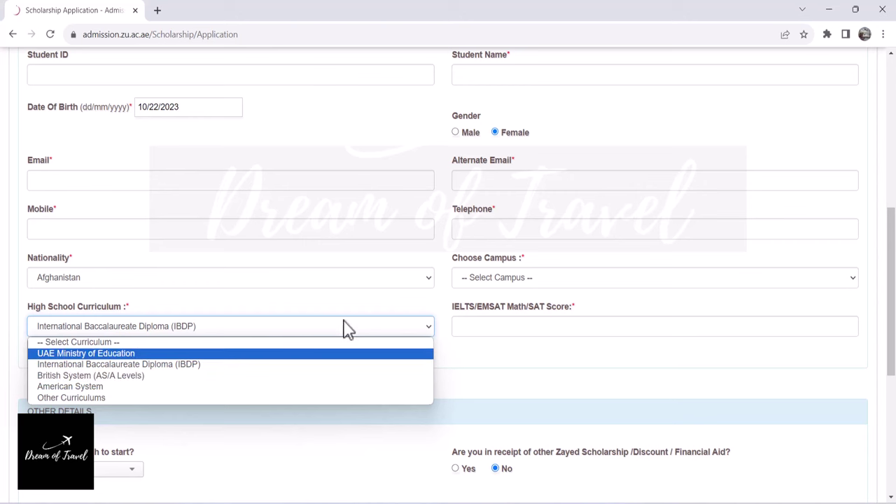
left_click(300, 369)
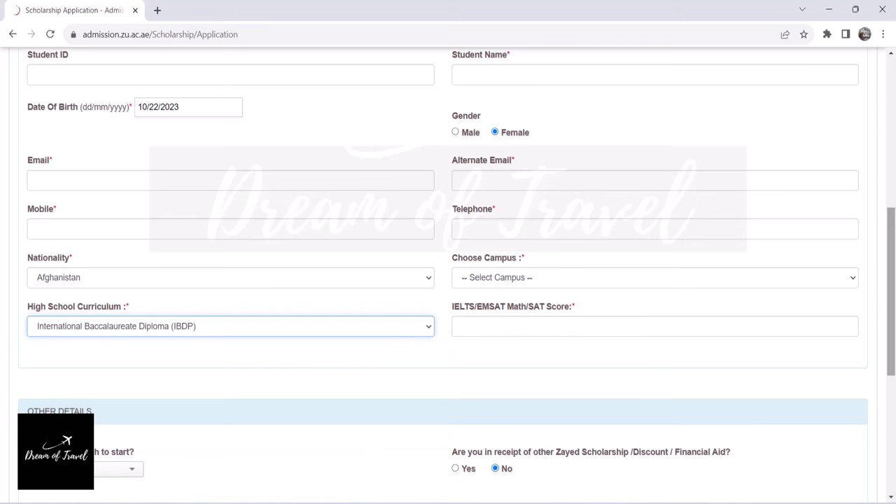
List the start term choices under Other Details
left_click_drag(895, 312, 893, 384)
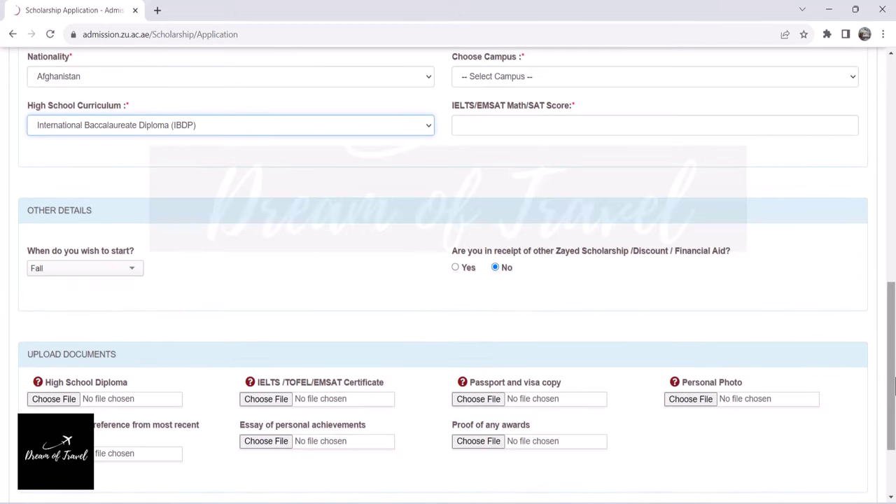
left_click(121, 275)
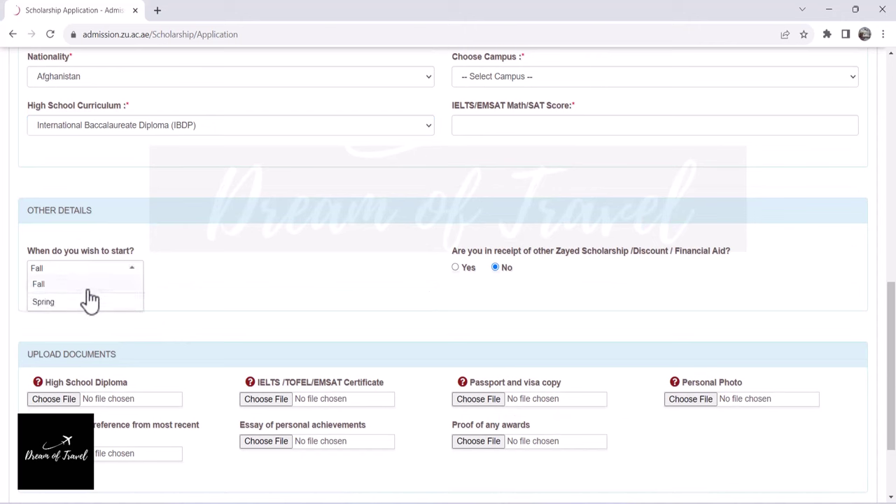
scroll(91, 300, "down", 1)
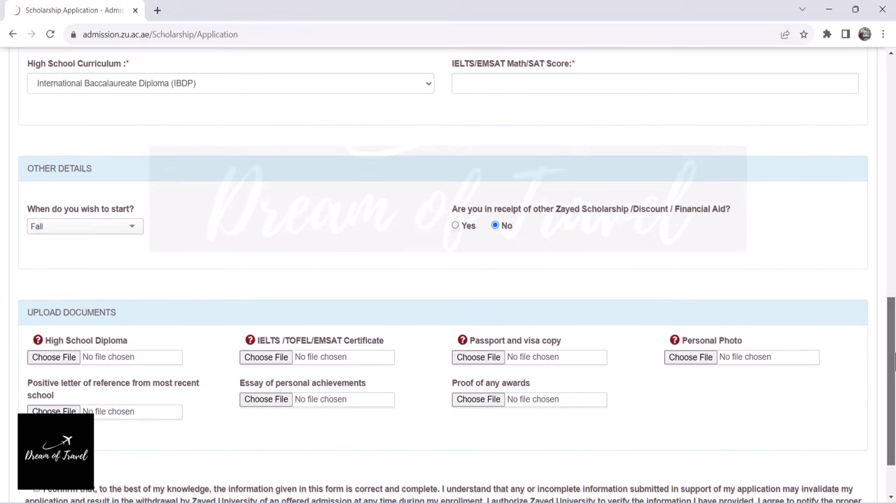
Check the file upload for the IELTS/TOFEL/EMSAT certificate and accept the declaration that the information is correct and complete
scroll(894, 379, "down", 1)
scroll(894, 402, "down", 1)
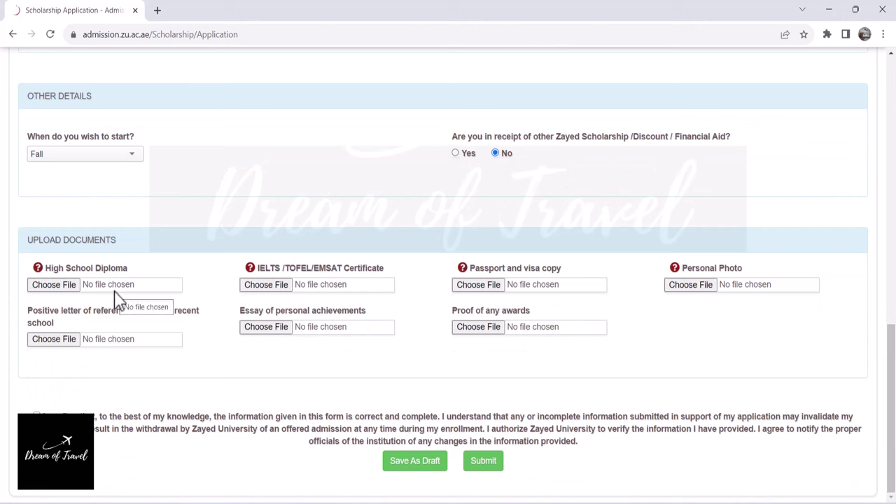
left_click(356, 290)
key("Escape")
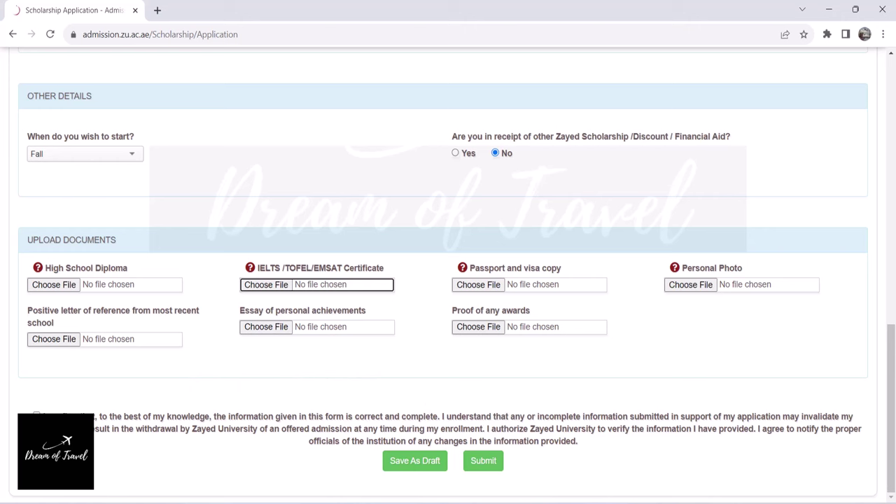
left_click(35, 417)
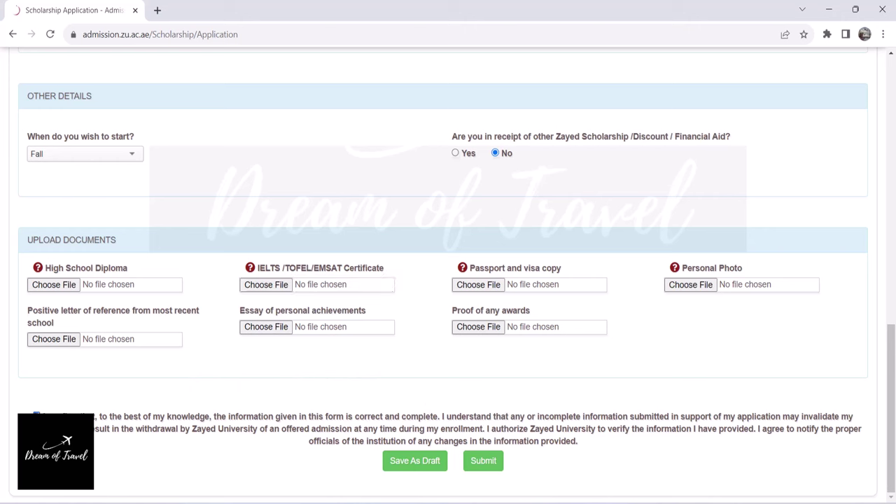
left_click(519, 462)
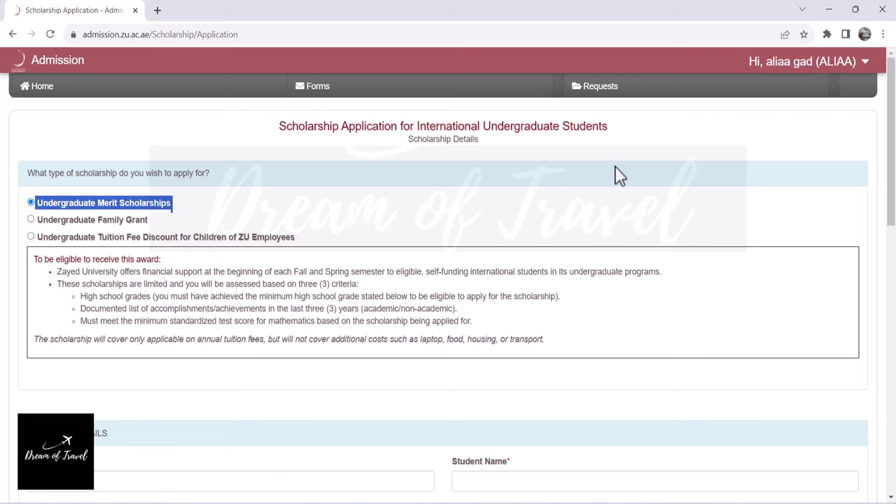
Open the Request List and go through the User ID and Request No filters
mouse_move(622, 89)
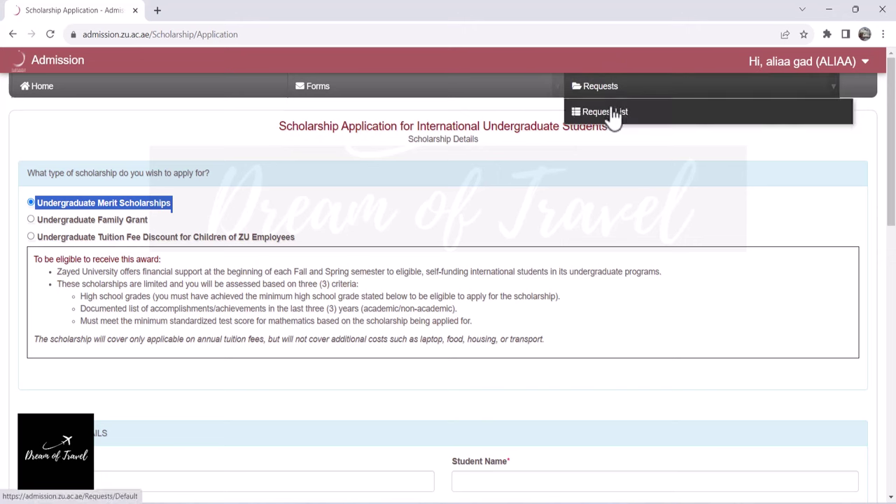
left_click(615, 115)
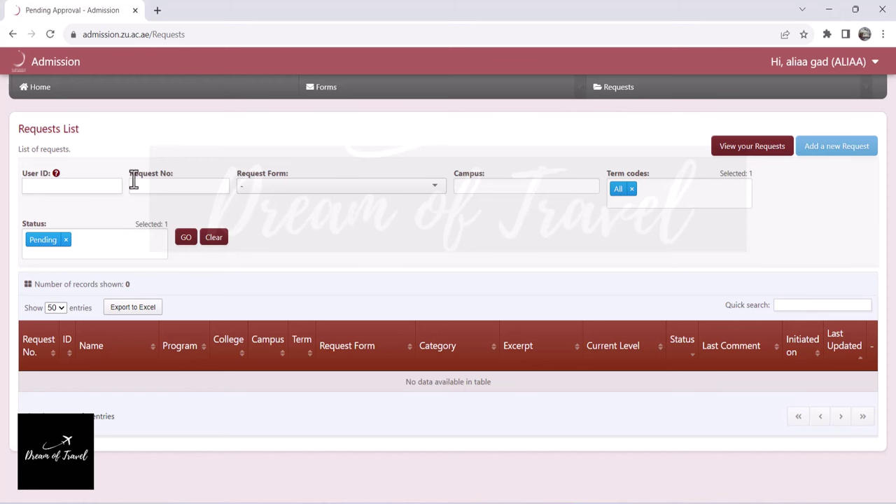
left_click(50, 186)
left_click(154, 192)
Set the request filters to the Application for International Students form and All campuses
left_click(276, 193)
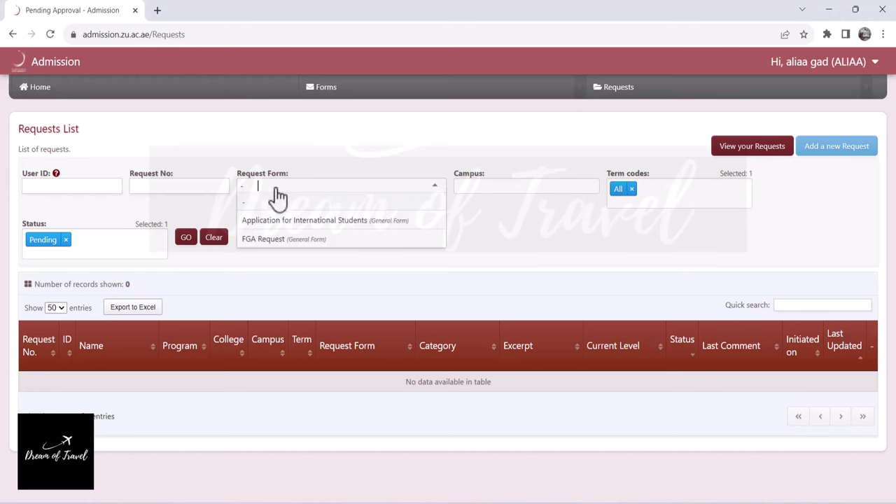
left_click(281, 218)
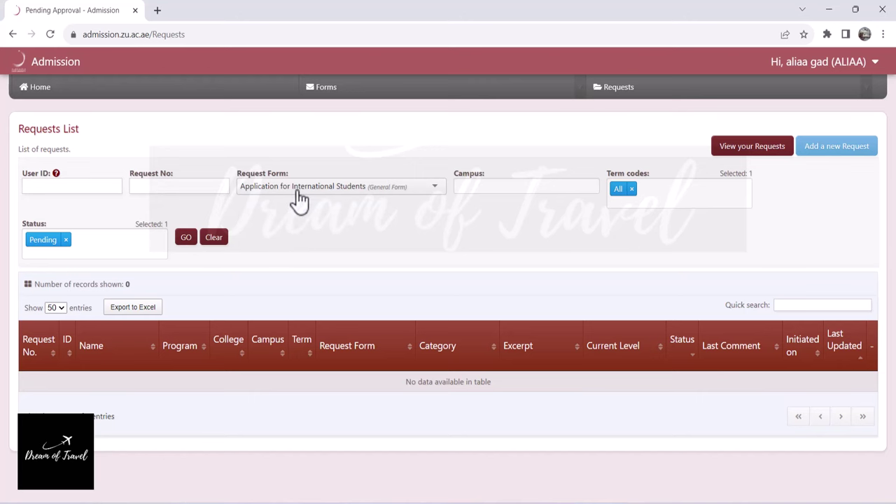
left_click(473, 183)
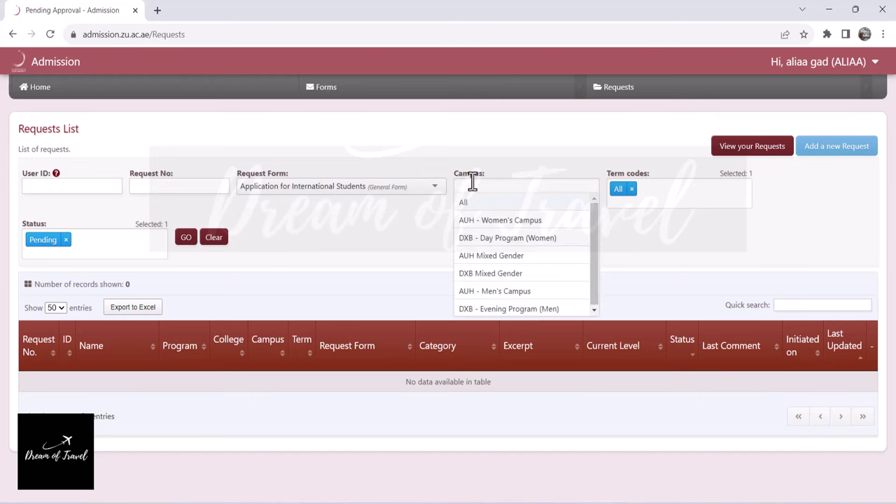
left_click(515, 171)
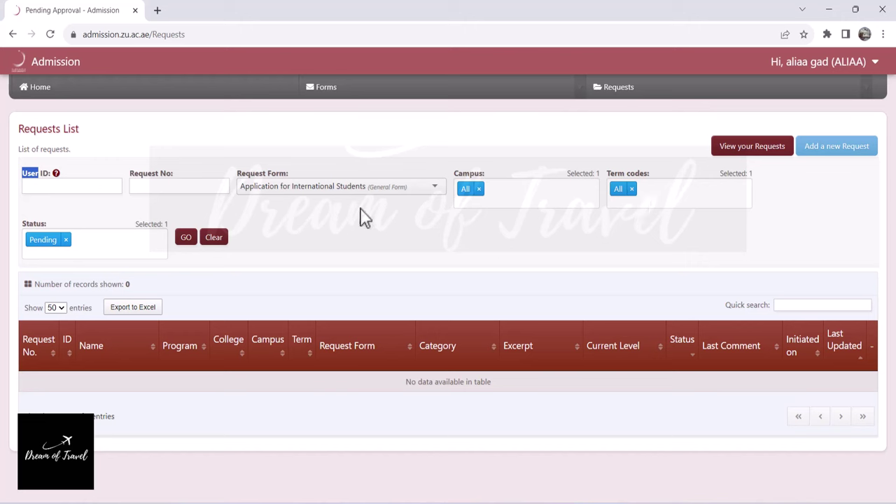
left_click(277, 254)
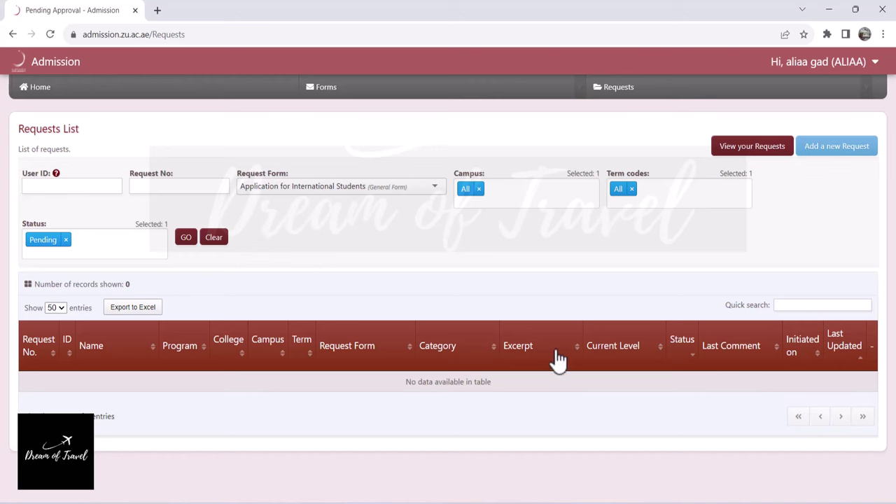